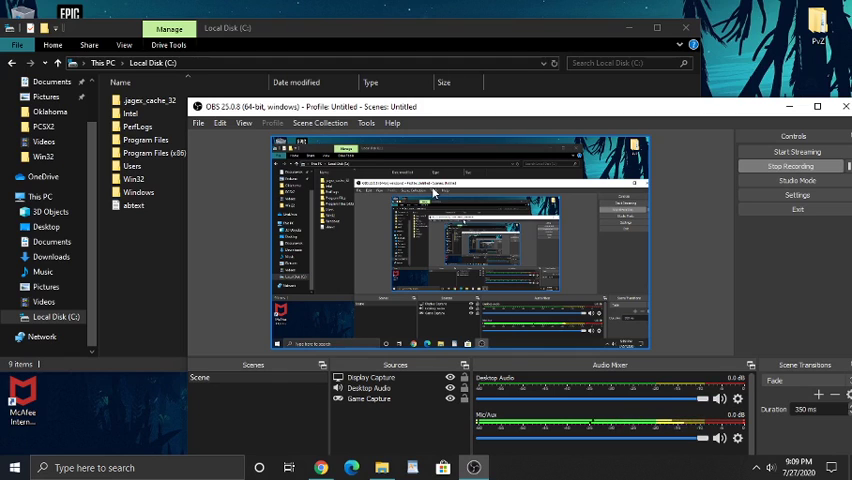
Bring the Local Disk (C:) File Explorer window in front of OBS Studio.
click(200, 320)
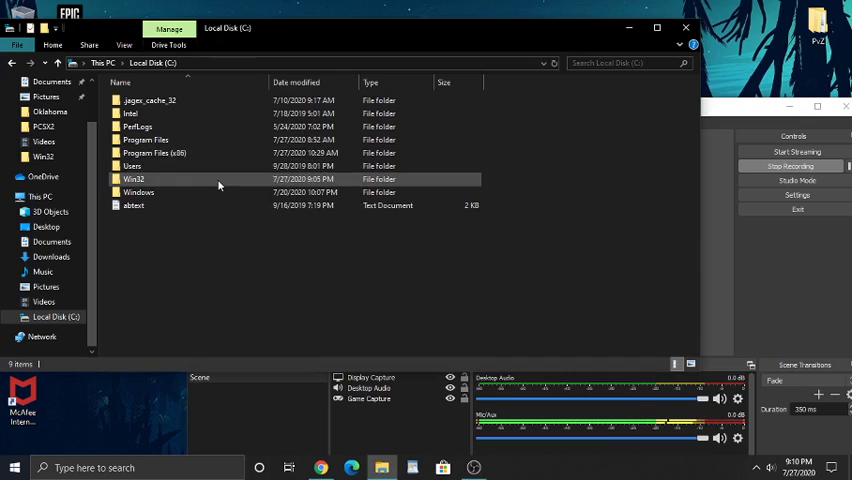
Open the Win32 folder on Local Disk (C:) and clear the folder selection.
double_click(133, 179)
drag(327, 262, 100, 357)
drag(2, 317, 440, 155)
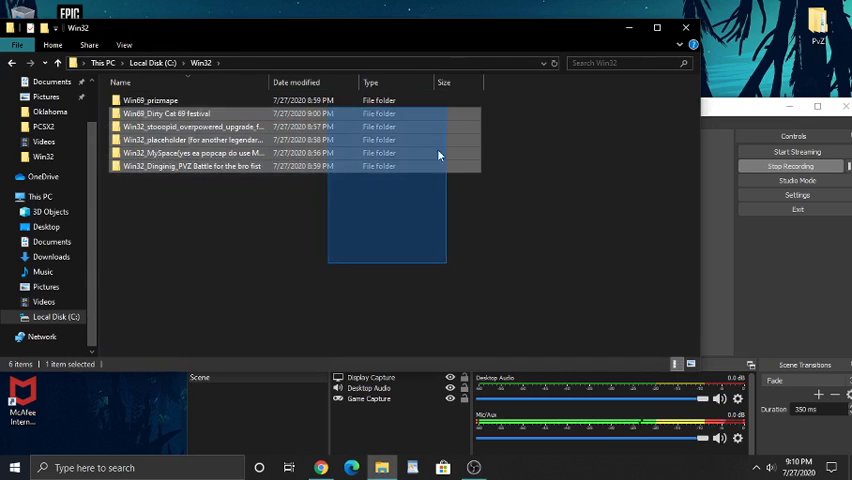
click(642, 220)
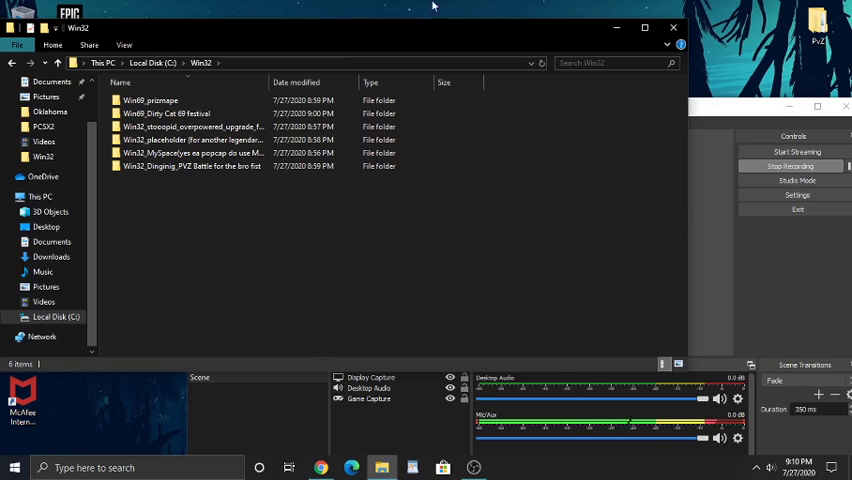
Rename the first subfolder Win69_prizmape, then select the Dirty Cat 69 festival and chomper upgrade folders.
click(300, 100)
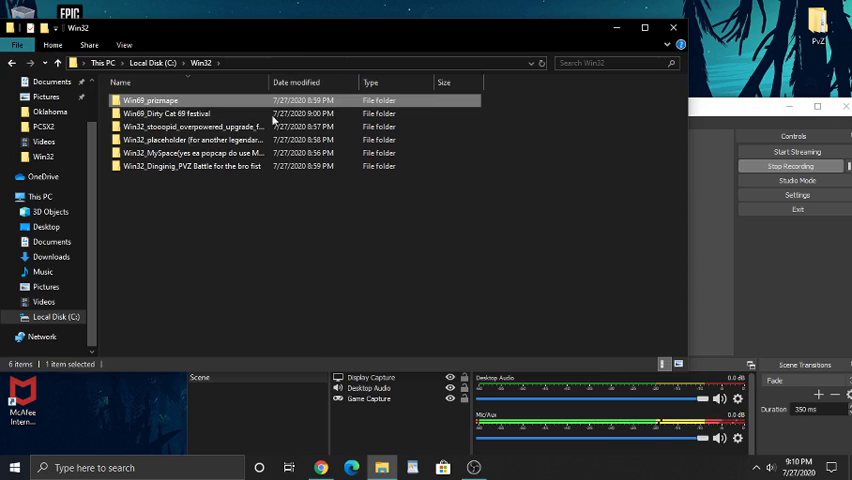
click(163, 103)
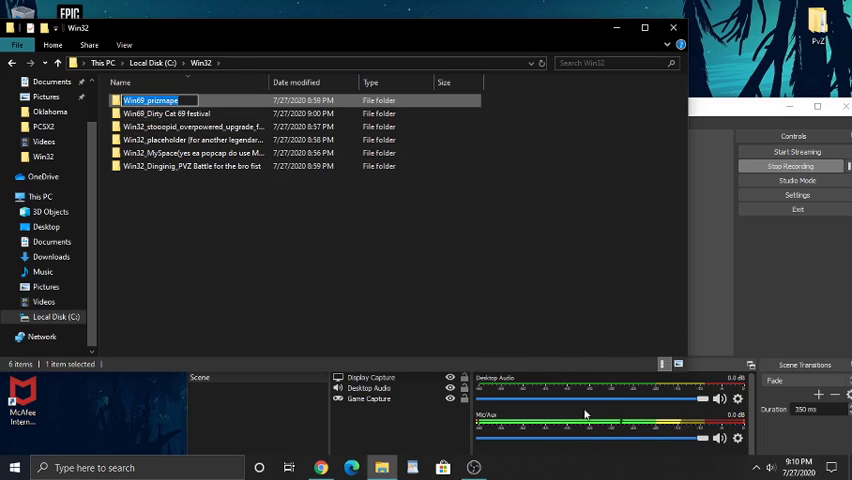
click(405, 200)
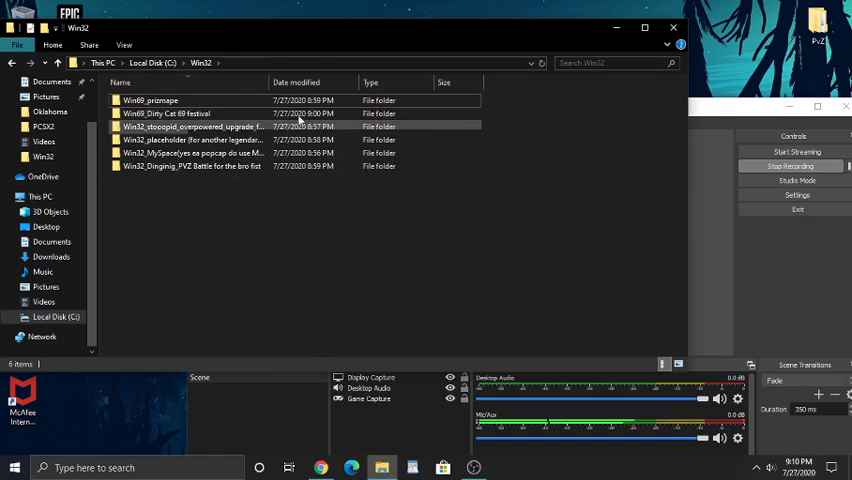
click(272, 113)
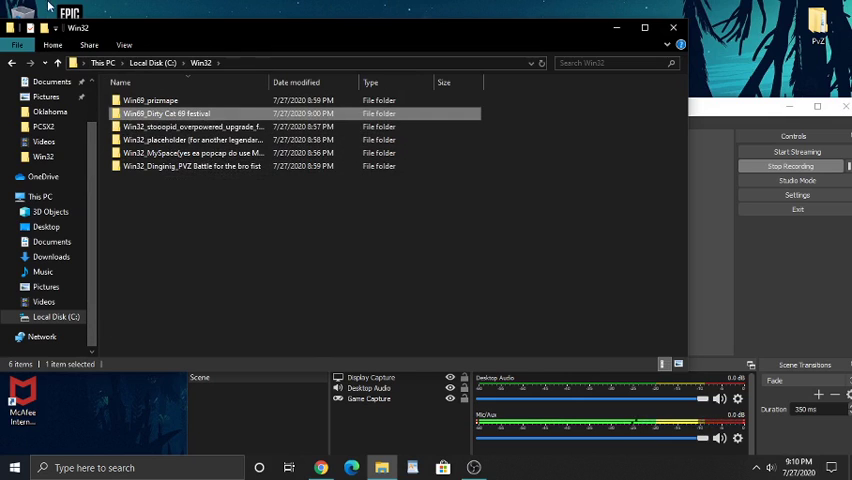
click(200, 128)
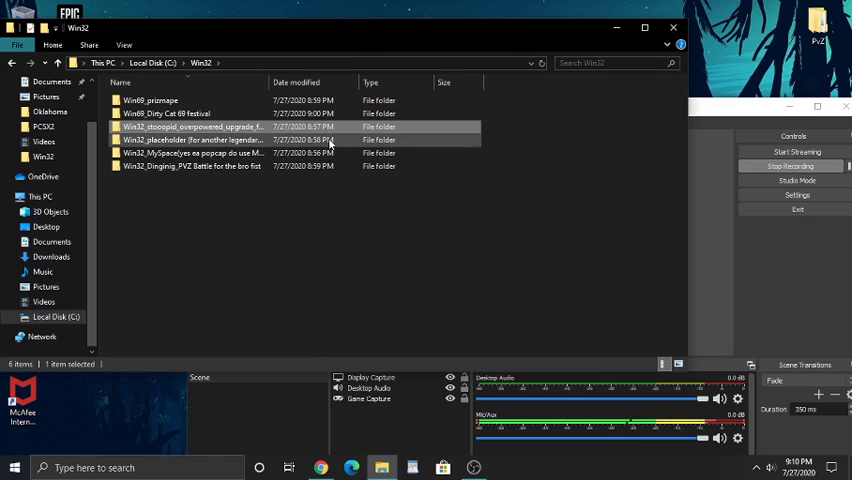
double_click(228, 128)
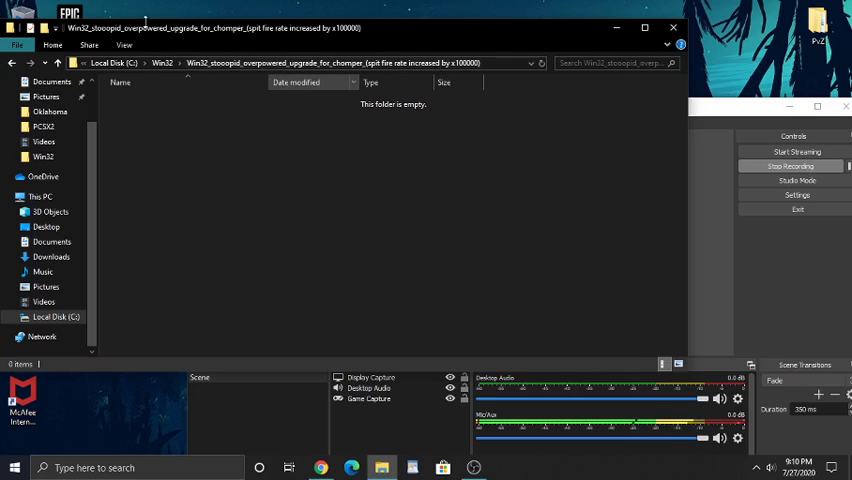
click(12, 62)
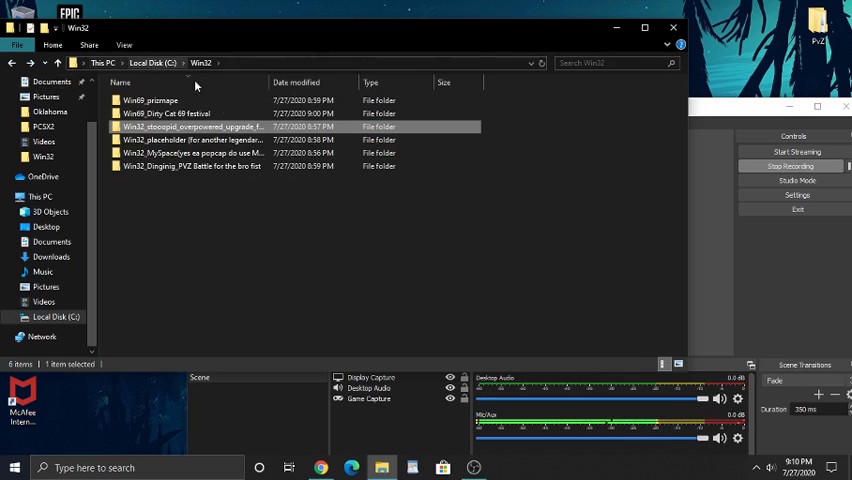
click(278, 140)
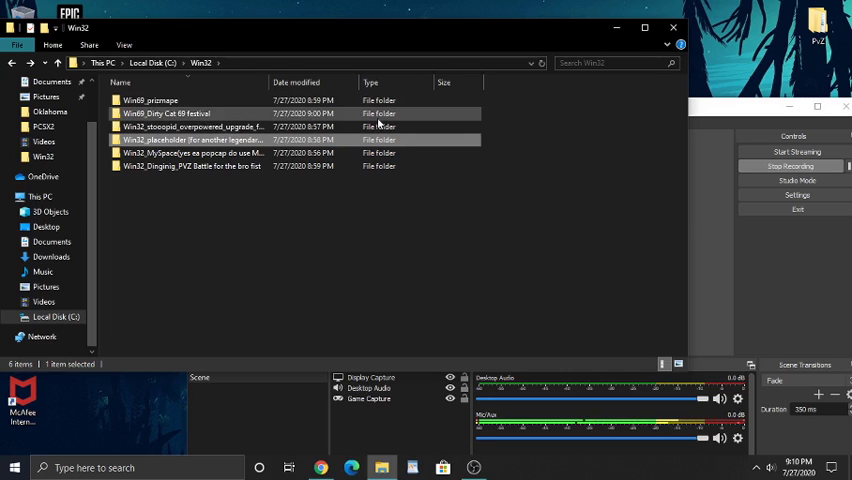
double_click(182, 160)
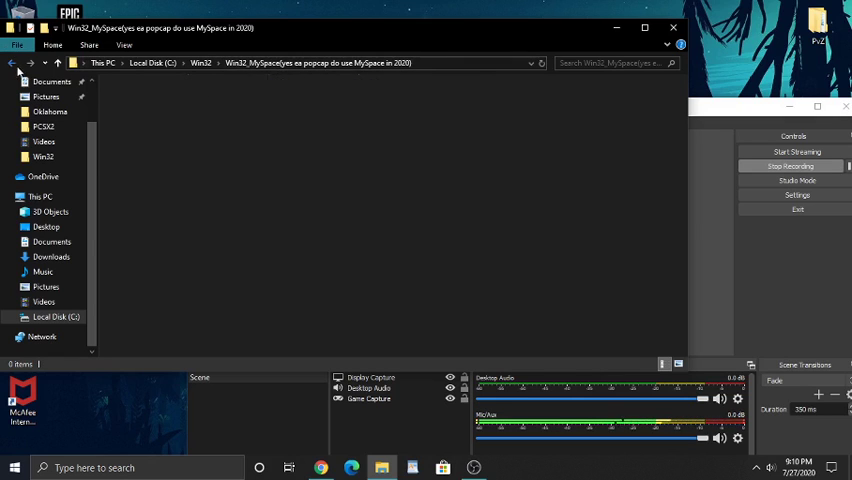
click(200, 62)
double_click(245, 166)
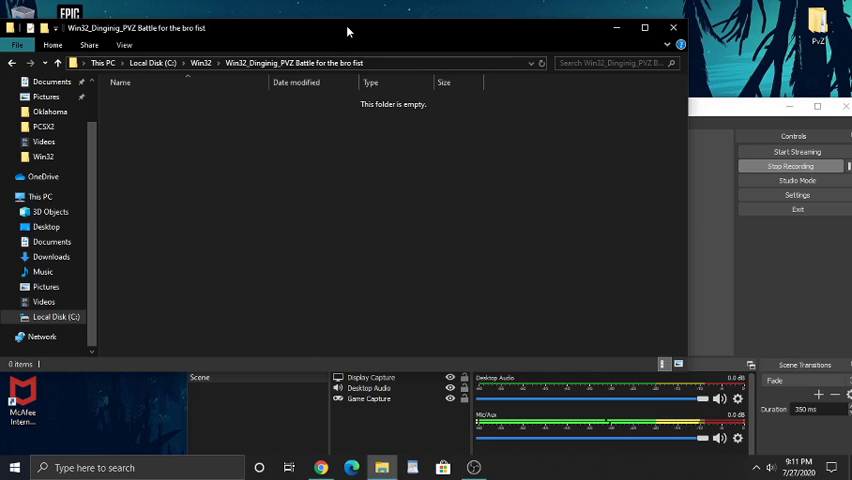
click(12, 62)
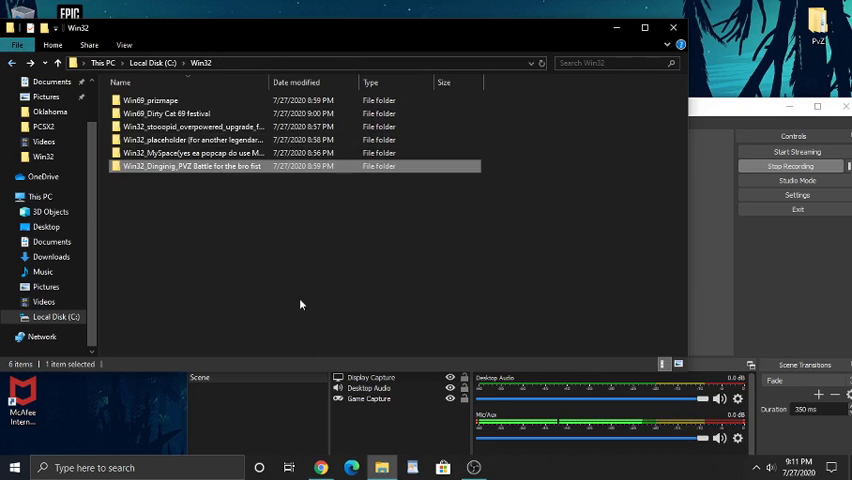
drag(300, 305, 490, 88)
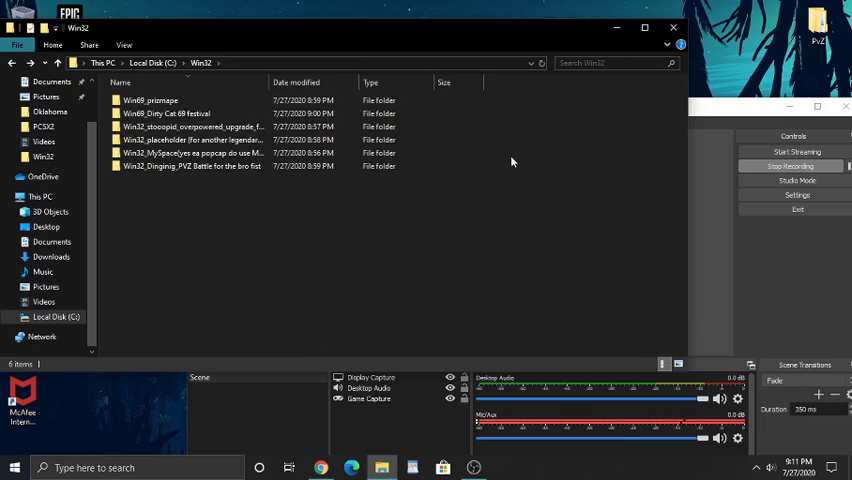
click(400, 166)
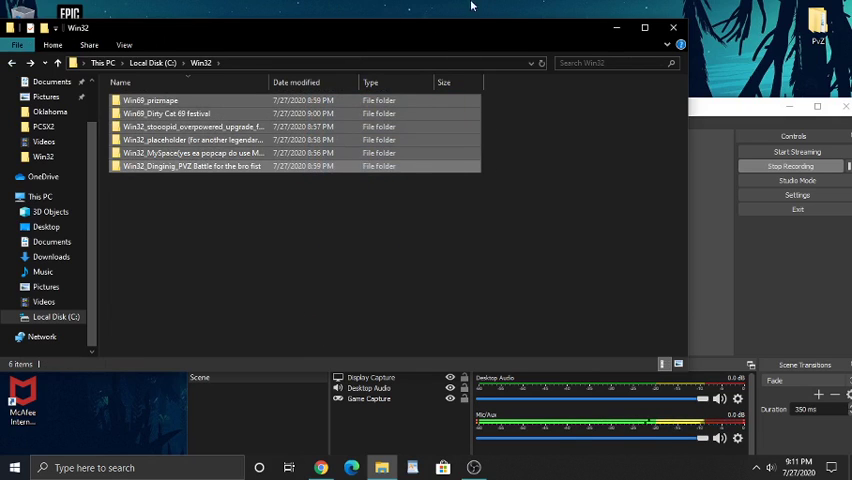
click(560, 215)
mouse_move(532, 120)
mouse_down()
mouse_move(532, 169)
mouse_move(532, 95)
mouse_up()
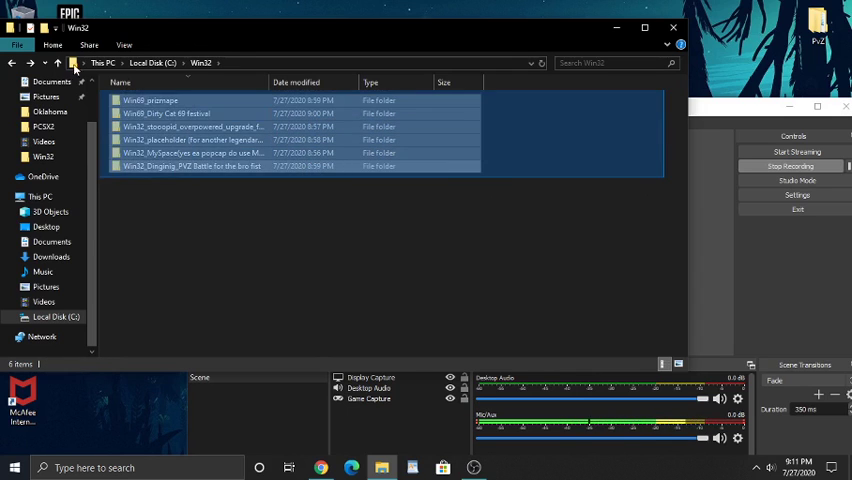
drag(494, 190, 130, 95)
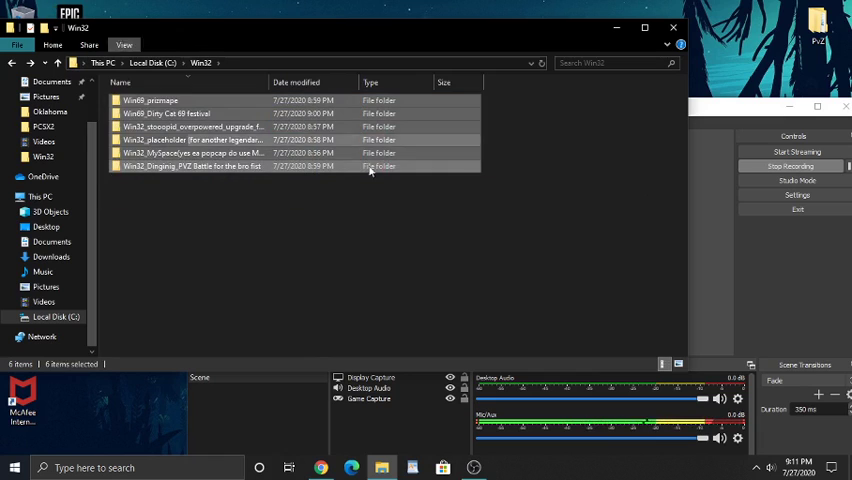
drag(371, 190, 130, 95)
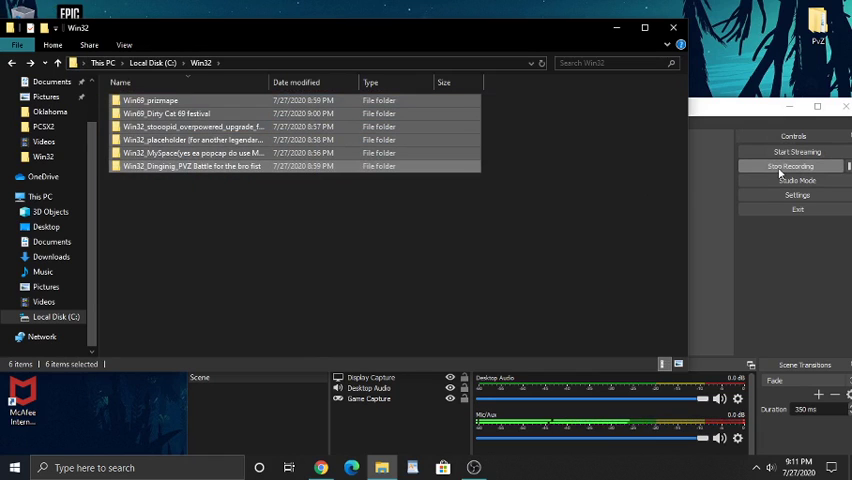